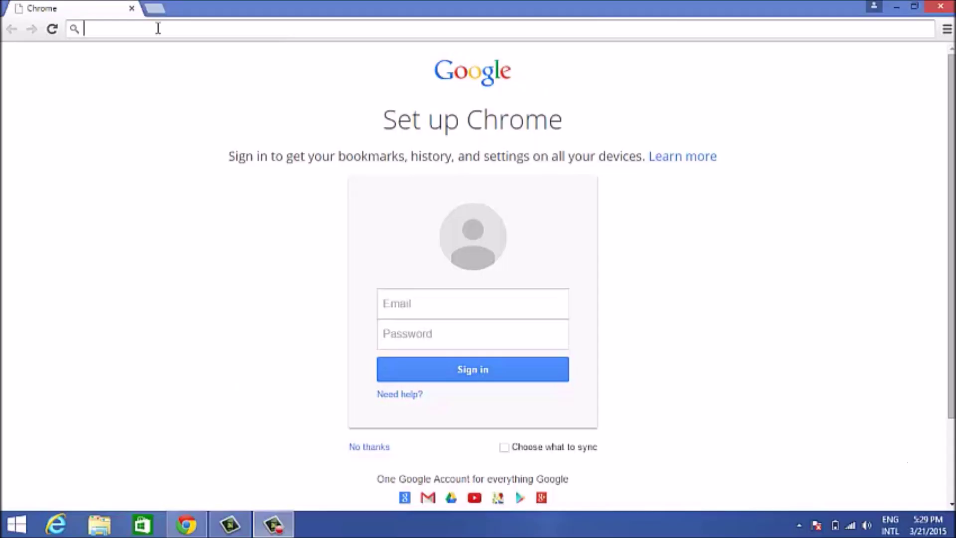
- Enter start-a-website.info in the Chrome address bar
{"action": "type", "text": "start"}
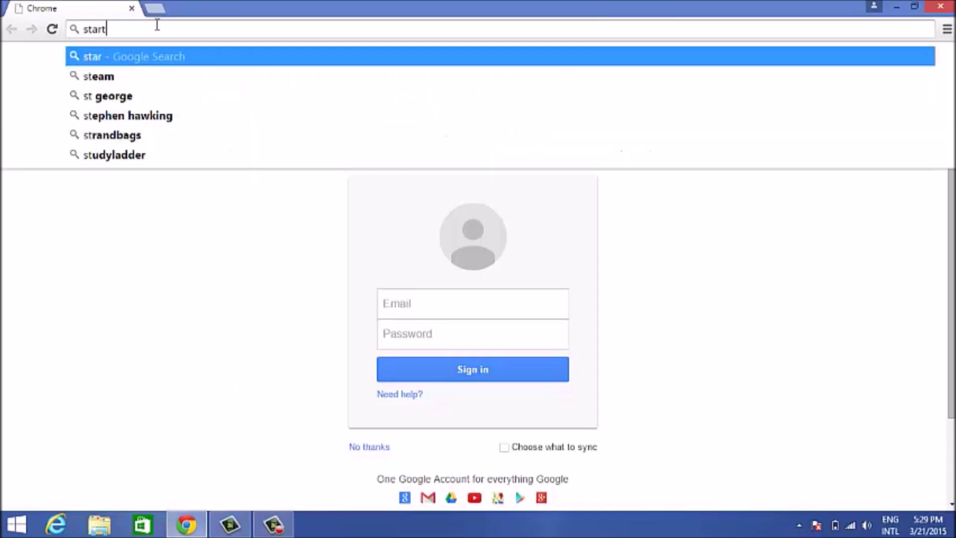
{"action": "type", "text": "-"}
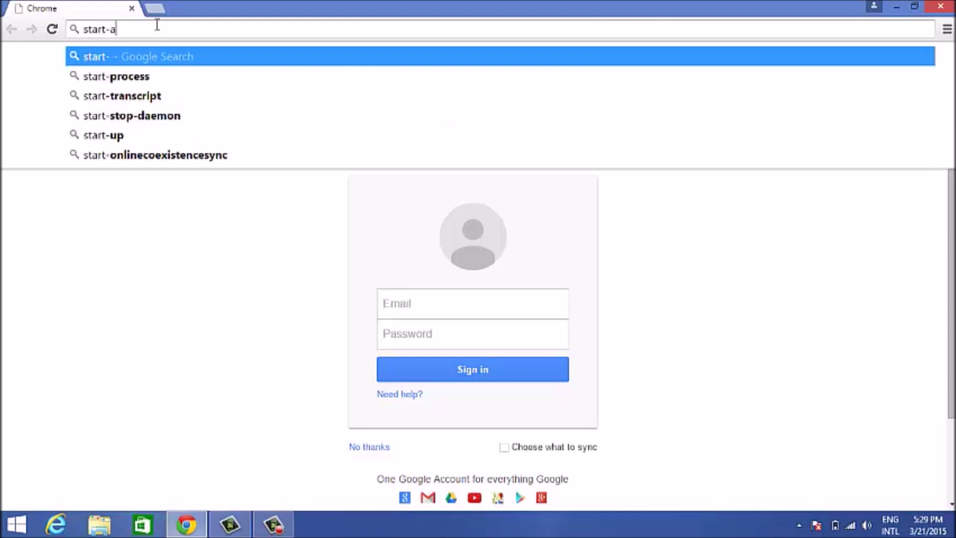
{"action": "type", "text": "a-"}
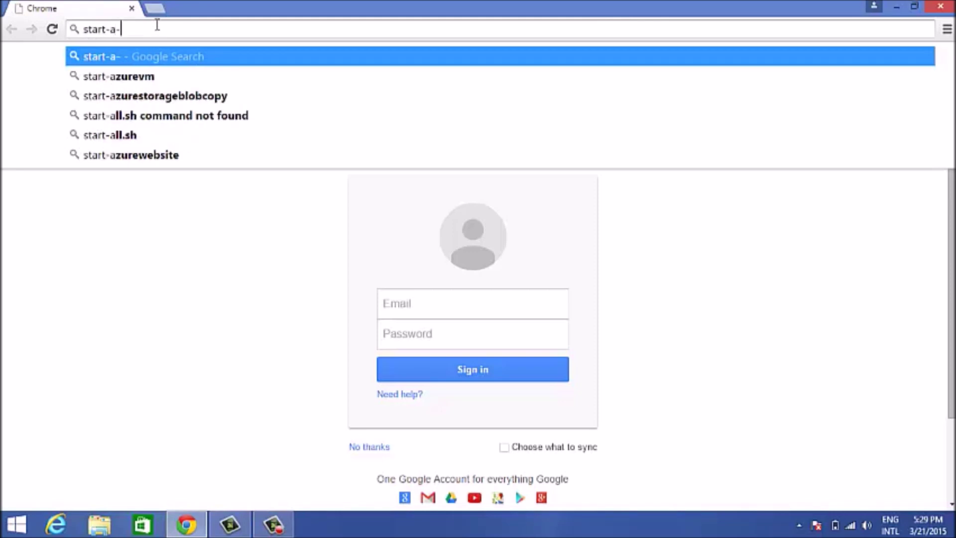
{"action": "type", "text": "website"}
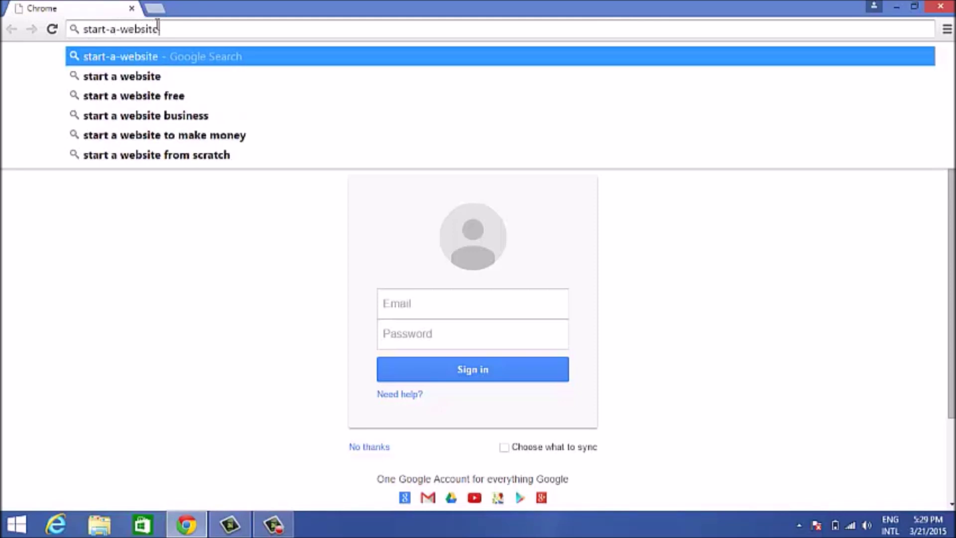
{"action": "type", "text": ".info"}
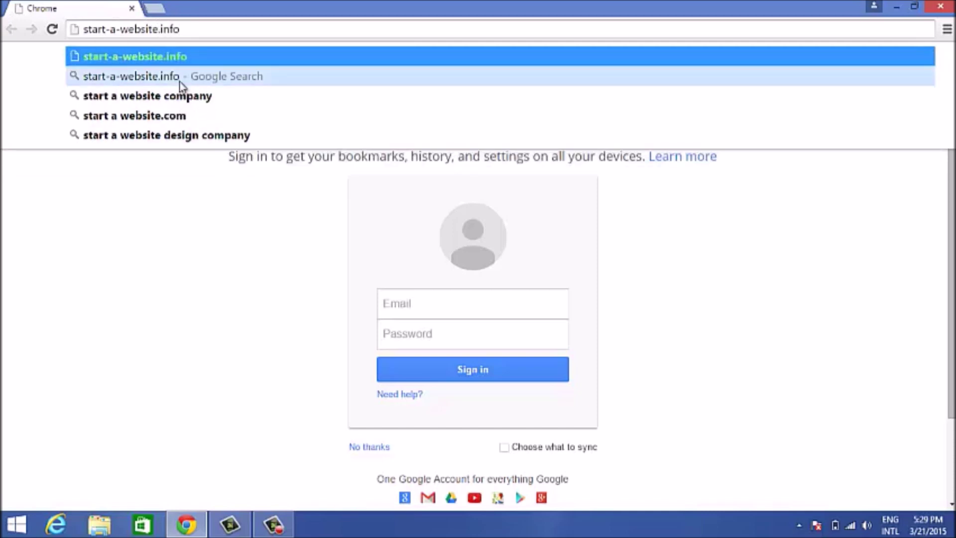
- Load the start-a-website.info blog and browse its Recent Articles for the GoDaddy hosting ad
{"action": "left_click", "coordinate": [189, 63]}
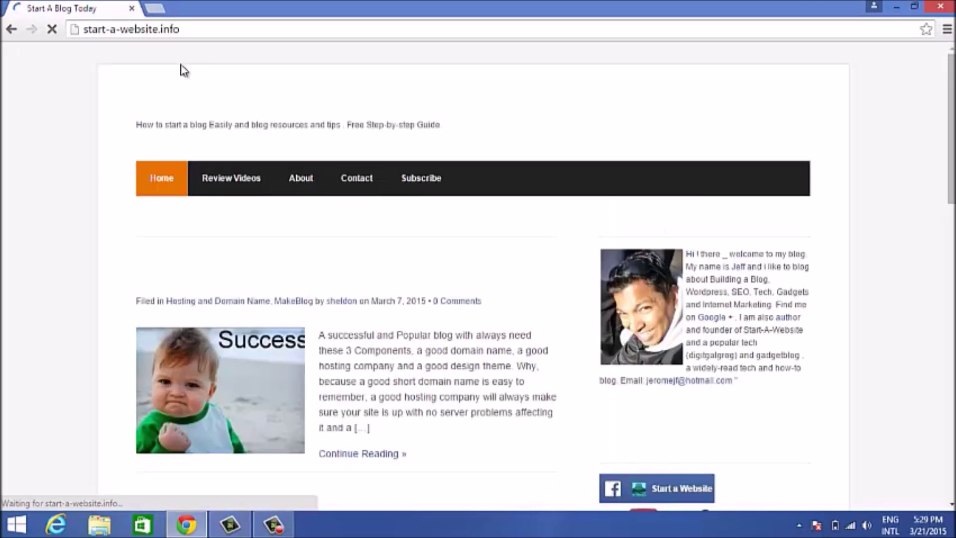
{"action": "scroll", "coordinate": [512, 264], "scroll_direction": "down", "scroll_amount": 3}
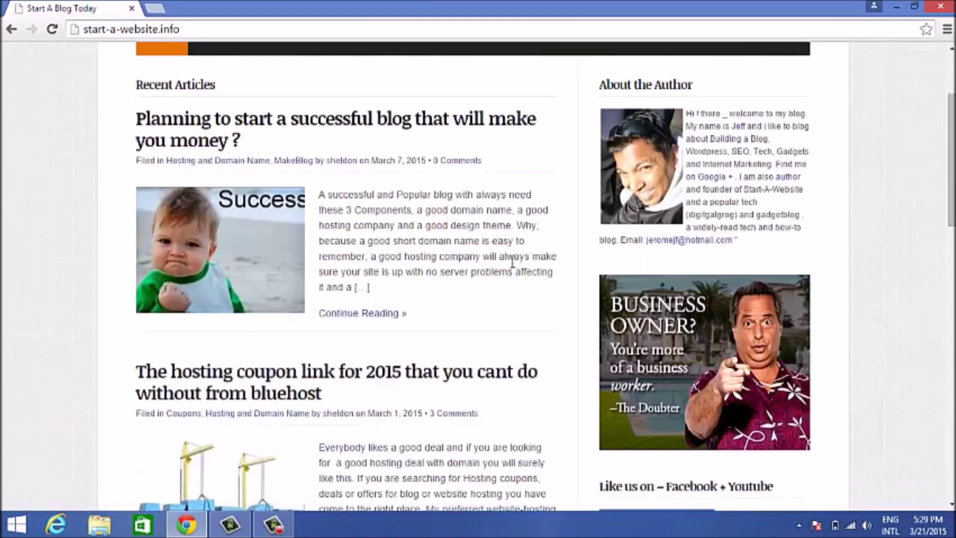
{"action": "scroll", "coordinate": [512, 264], "scroll_direction": "down", "scroll_amount": 4}
{"action": "scroll", "coordinate": [513, 269], "scroll_direction": "down", "scroll_amount": 5}
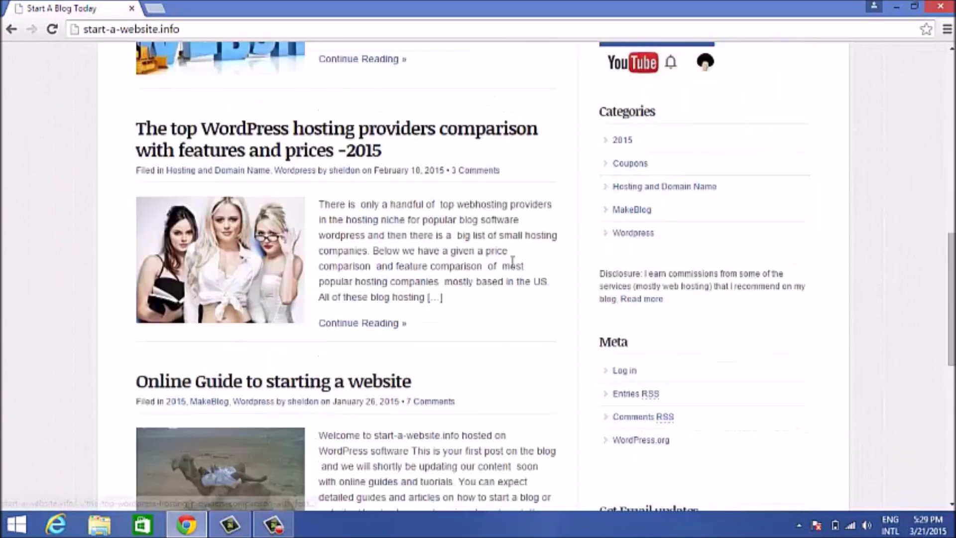
{"action": "scroll", "coordinate": [512, 264], "scroll_direction": "down", "scroll_amount": 8}
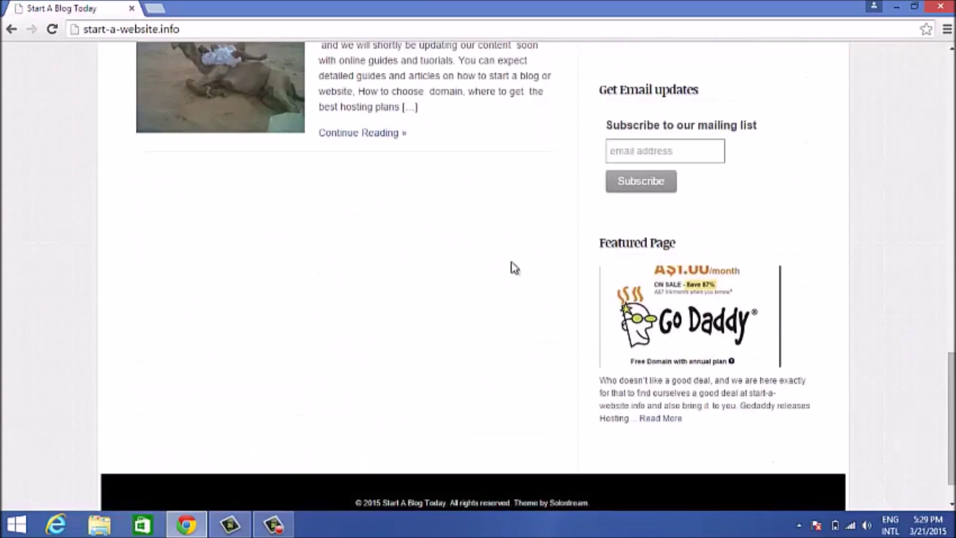
{"action": "scroll", "coordinate": [513, 267], "scroll_direction": "up", "scroll_amount": 13}
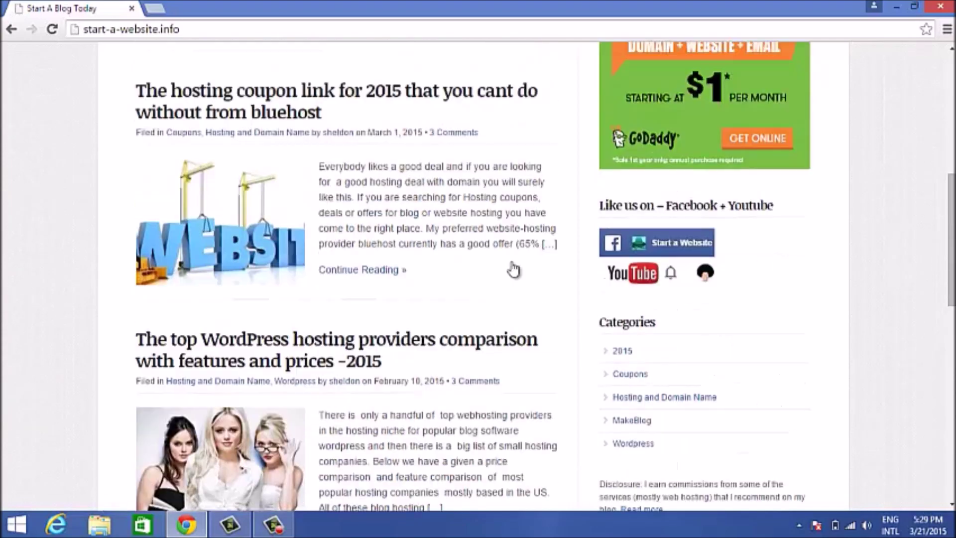
{"action": "scroll", "coordinate": [627, 243], "scroll_direction": "up", "scroll_amount": 3}
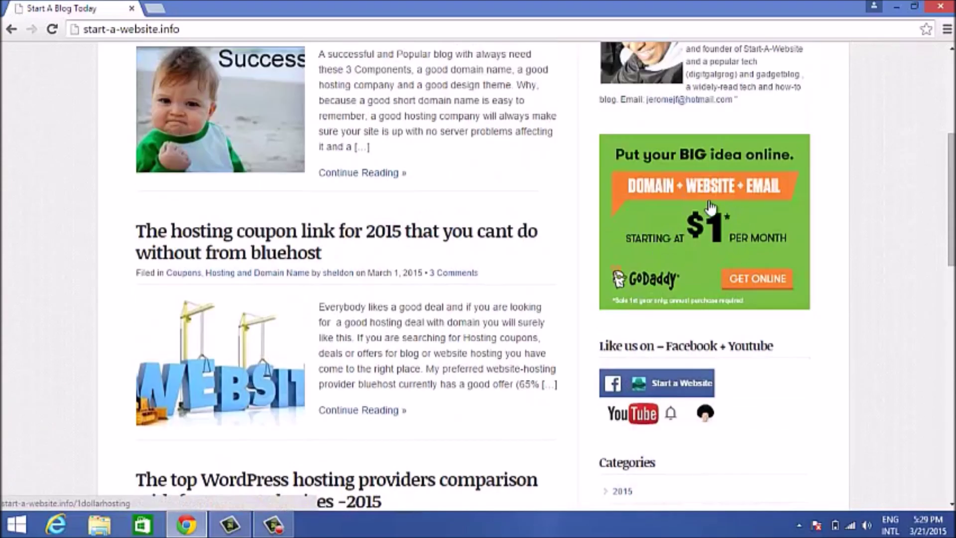
{"action": "scroll", "coordinate": [714, 283], "scroll_direction": "up", "scroll_amount": 3}
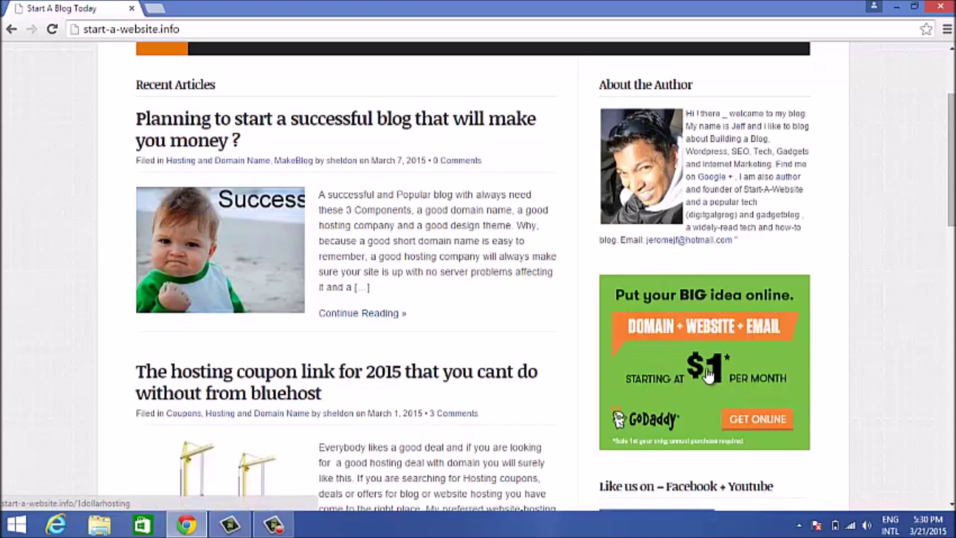
- Follow the GoDaddy ad to compare Economy A$1.00, Deluxe A$7.99 and Ultimate A$10.99 monthly prices
{"action": "left_click", "coordinate": [687, 355]}
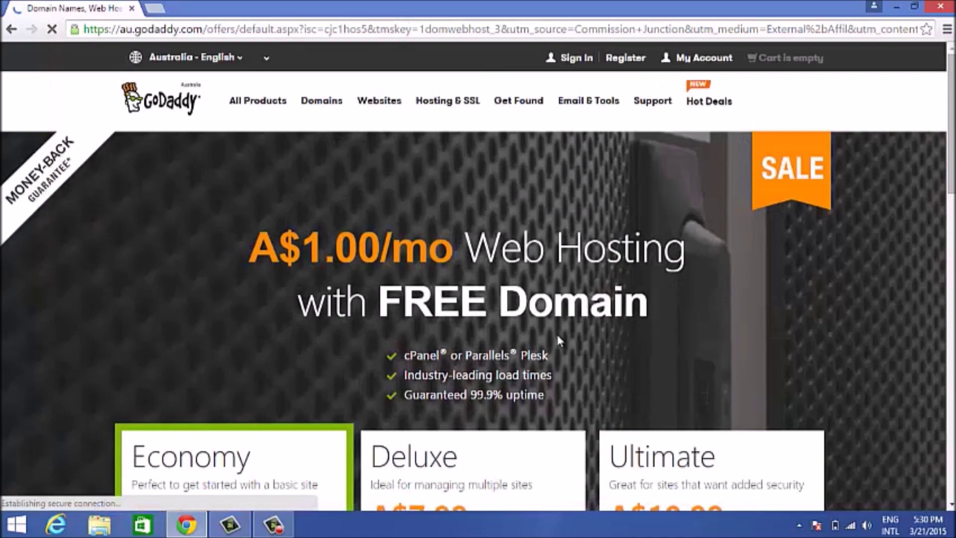
{"action": "scroll", "coordinate": [556, 332], "scroll_direction": "down", "scroll_amount": 1}
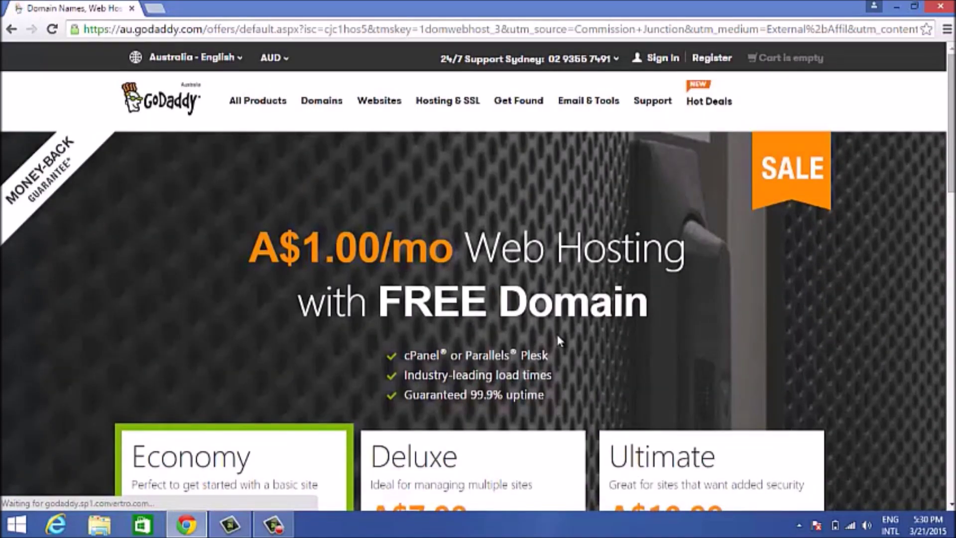
{"action": "scroll", "coordinate": [557, 338], "scroll_direction": "down", "scroll_amount": 1}
{"action": "scroll", "coordinate": [557, 341], "scroll_direction": "down", "scroll_amount": 3}
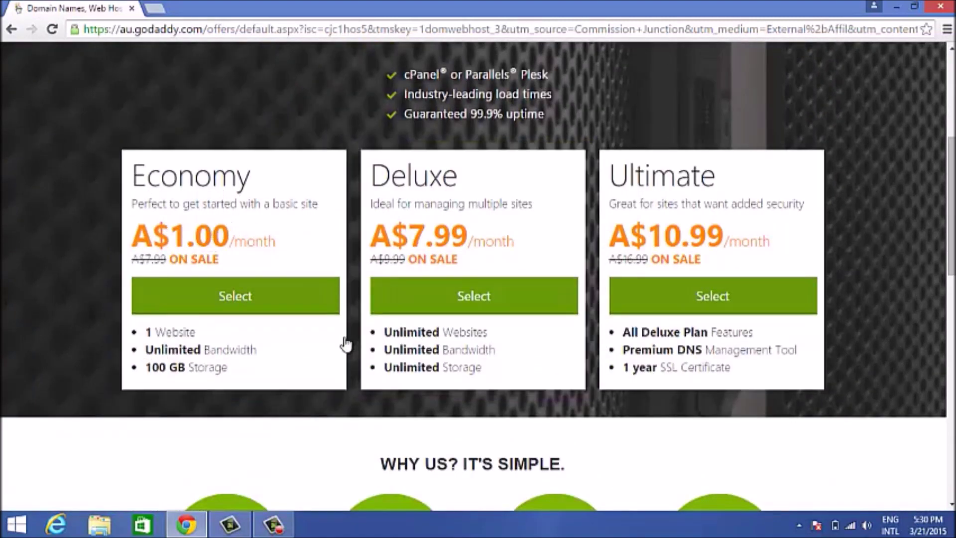
- Choose the A$1.00/month Economy plan and enter wwwjeff36domainnow.com as the free domain
{"action": "left_click", "coordinate": [220, 303]}
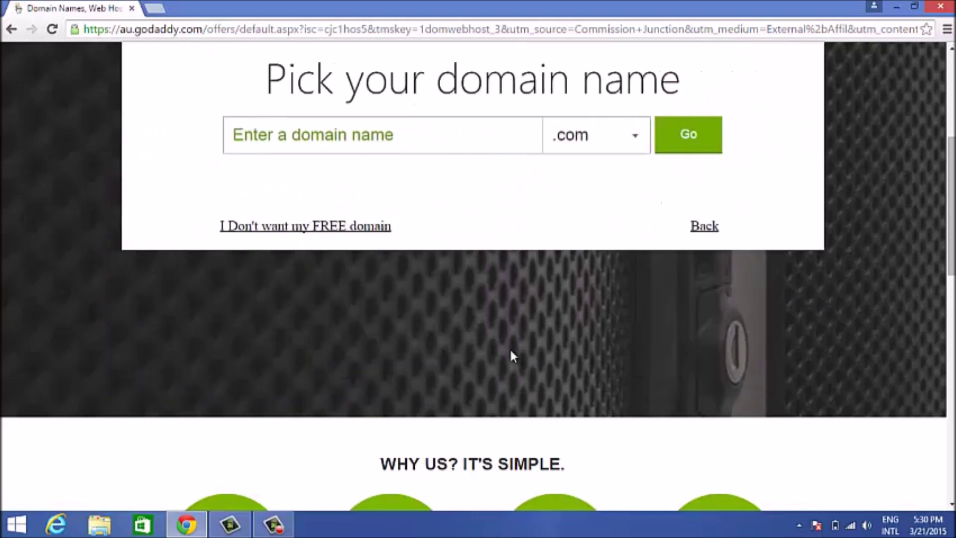
{"action": "left_click", "coordinate": [427, 133]}
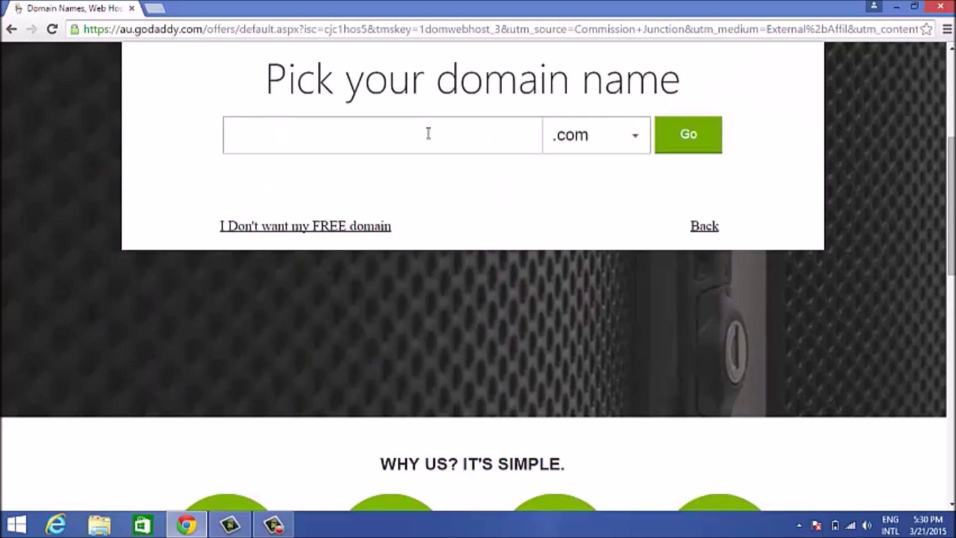
{"action": "type", "text": "wwwjeff"}
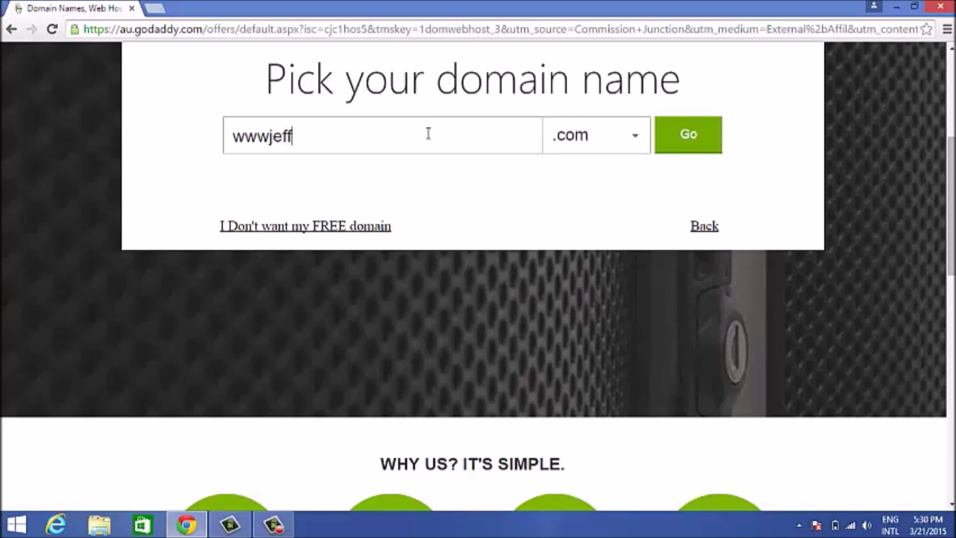
{"action": "key", "text": "BackSpace"}
{"action": "key", "text": "BackSpace"}
{"action": "key", "text": "BackSpace"}
{"action": "key", "text": "BackSpace"}
{"action": "type", "text": ".jeff36d"}
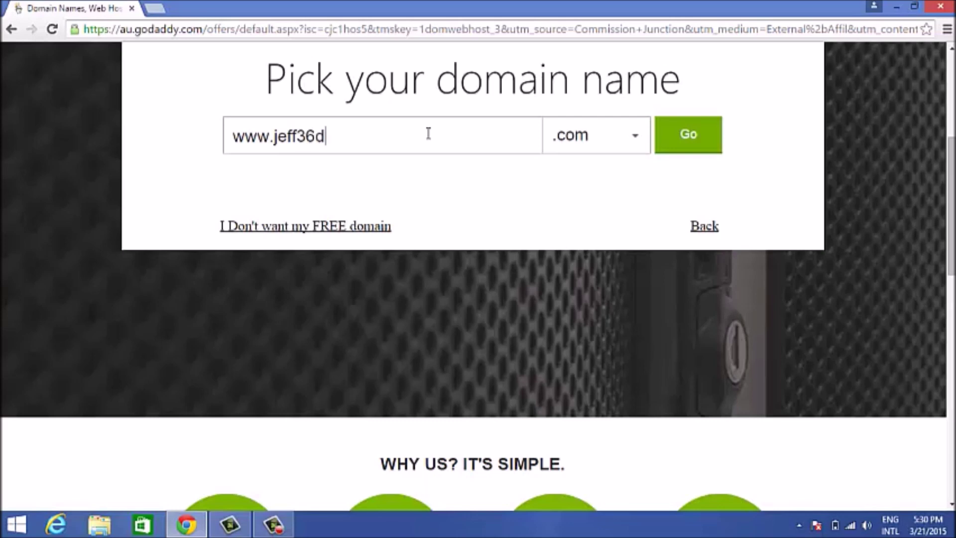
{"action": "type", "text": "omainnow"}
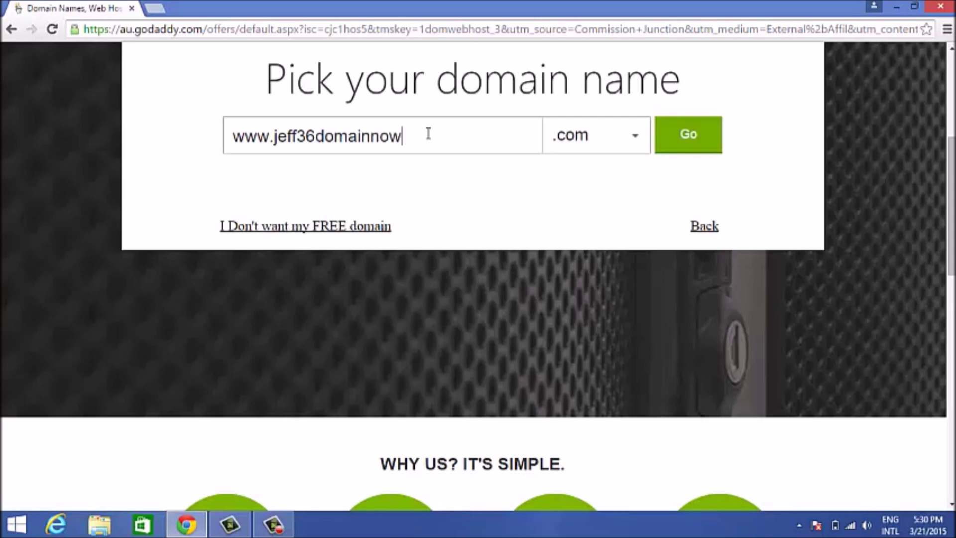
{"action": "type", "text": ".com"}
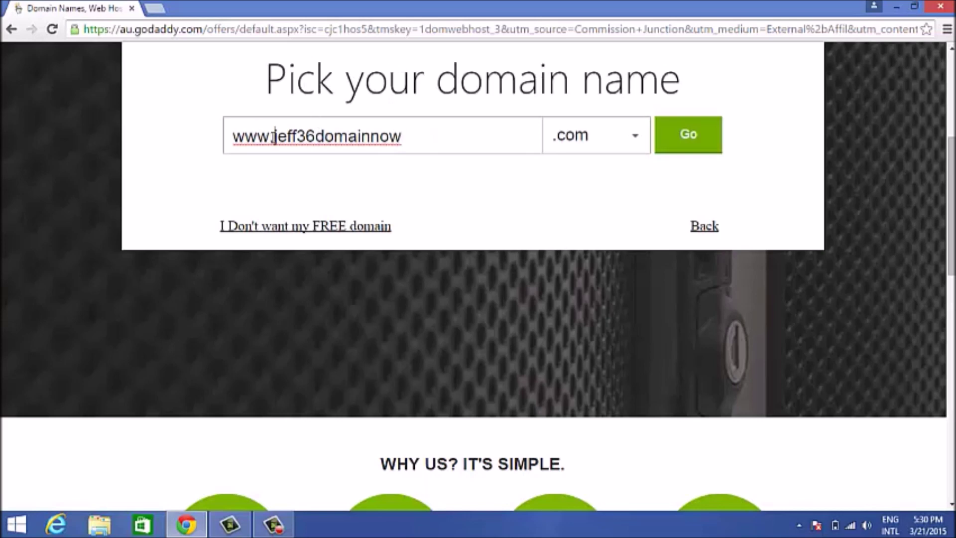
{"action": "left_click_drag", "start_coordinate": [274, 137], "coordinate": [213, 89]}
{"action": "key", "text": "BackSpace"}
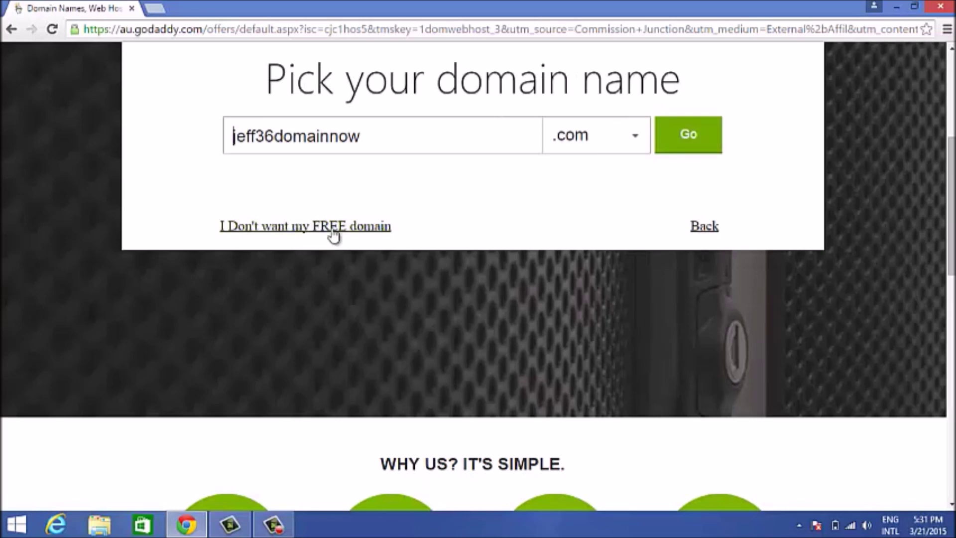
{"action": "left_click", "coordinate": [688, 144]}
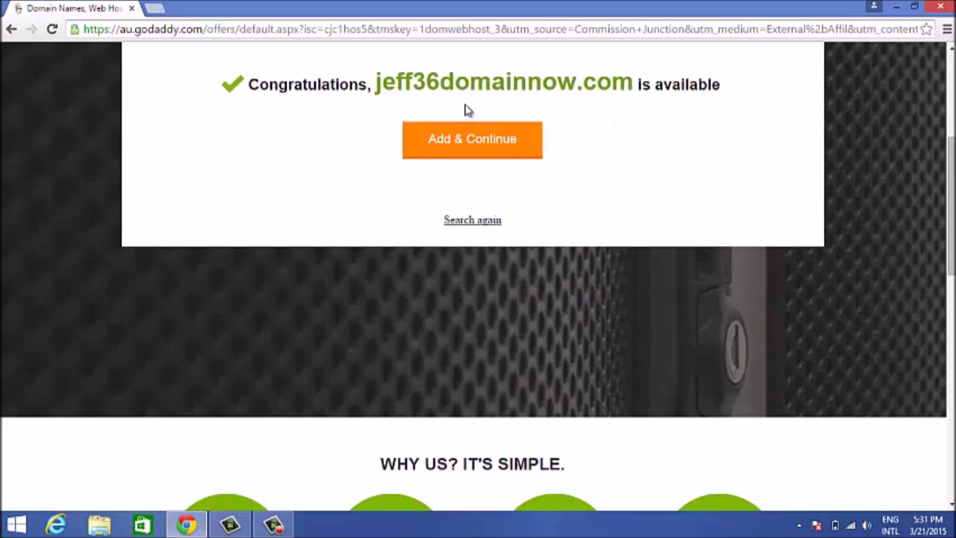
{"action": "left_click", "coordinate": [492, 156]}
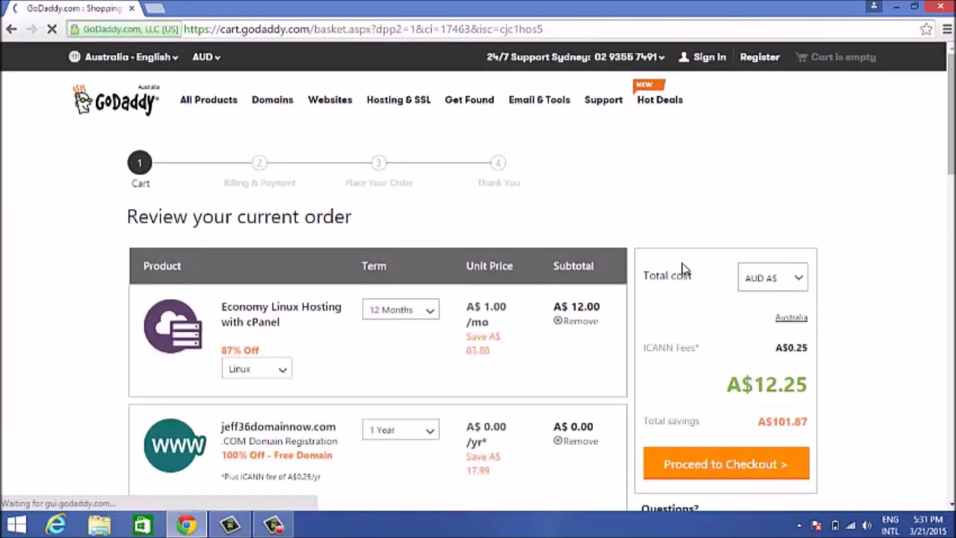
- Check the hosting line: A$83.88 saving, A$12.00 subtotal and 87% Off discount
{"action": "scroll", "coordinate": [642, 301], "scroll_direction": "down", "scroll_amount": 2}
{"action": "scroll", "coordinate": [642, 301], "scroll_direction": "down", "scroll_amount": 1}
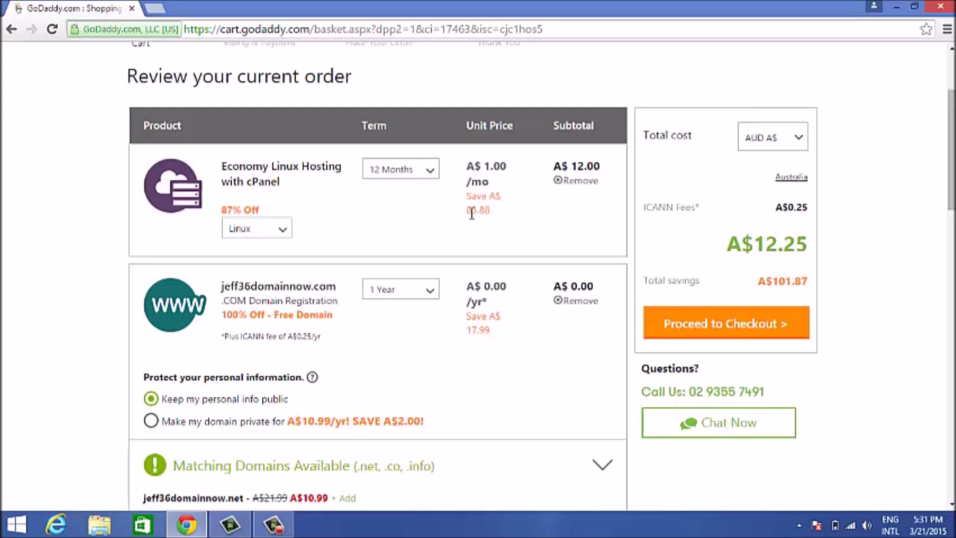
{"action": "left_click_drag", "start_coordinate": [467, 210], "coordinate": [498, 215]}
{"action": "left_click_drag", "start_coordinate": [548, 170], "coordinate": [601, 172]}
{"action": "left_click", "coordinate": [590, 217]}
{"action": "left_click_drag", "start_coordinate": [269, 209], "coordinate": [225, 213]}
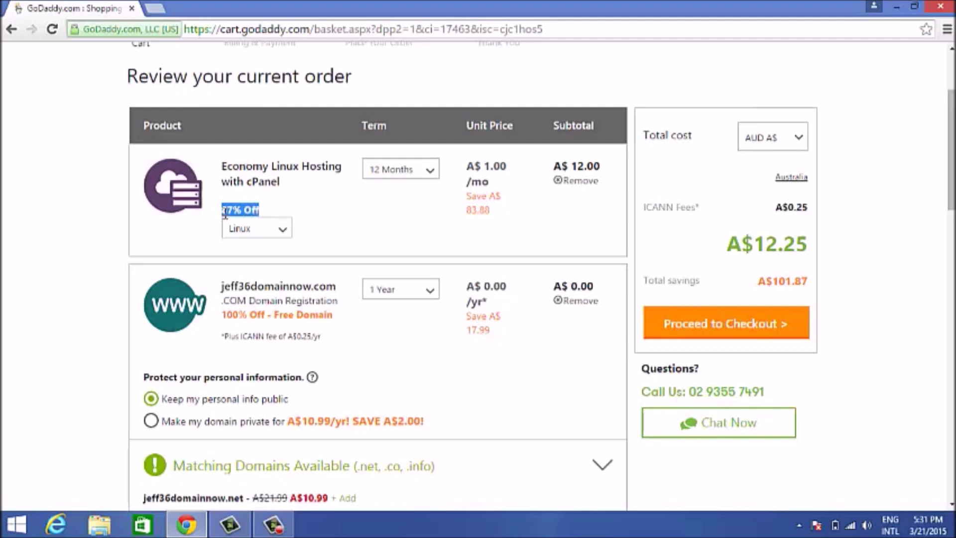
{"action": "left_click", "coordinate": [356, 222]}
- Check the free domain's registration line and its A$0.00 yearly price
{"action": "scroll", "coordinate": [362, 218], "scroll_direction": "down", "scroll_amount": 1}
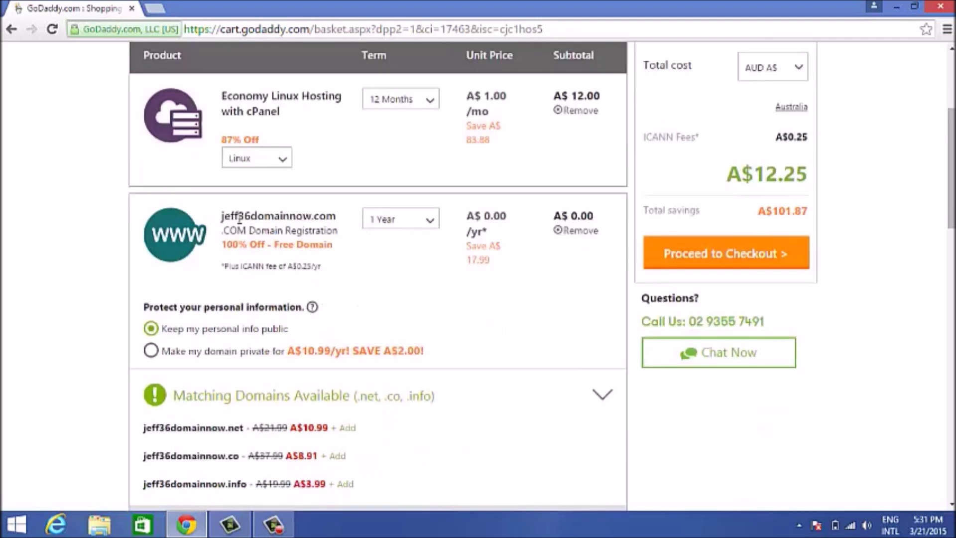
{"action": "left_click_drag", "start_coordinate": [225, 215], "coordinate": [214, 244]}
{"action": "left_click", "coordinate": [540, 292]}
{"action": "left_click_drag", "start_coordinate": [470, 211], "coordinate": [511, 275]}
{"action": "left_click", "coordinate": [503, 292]}
- Confirm the A$101.87 total savings and A$12.25 total, then proceed to checkout
{"action": "scroll", "coordinate": [501, 321], "scroll_direction": "up", "scroll_amount": 1}
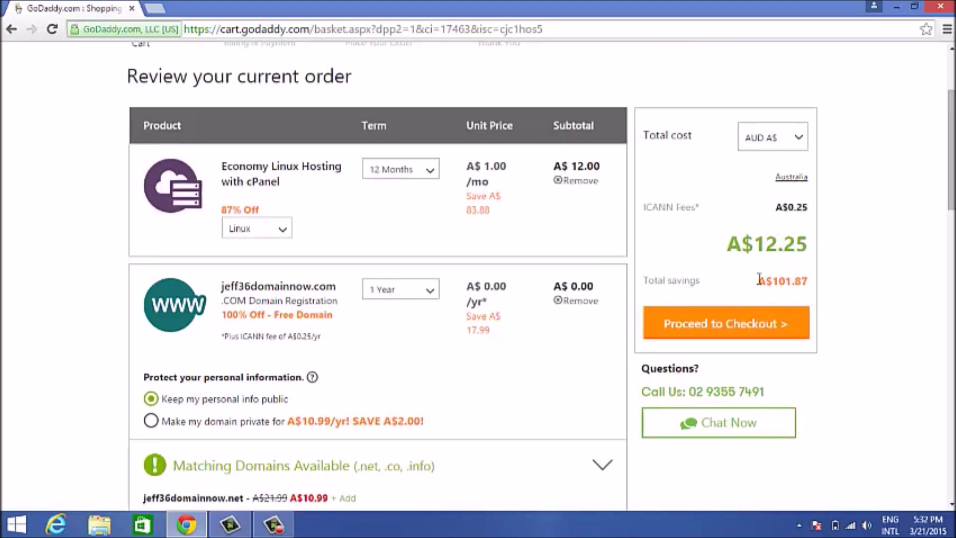
{"action": "left_click_drag", "start_coordinate": [646, 276], "coordinate": [810, 282]}
{"action": "left_click", "coordinate": [861, 262]}
{"action": "double_click", "coordinate": [810, 254]}
{"action": "left_click", "coordinate": [884, 234]}
{"action": "left_click", "coordinate": [728, 326]}
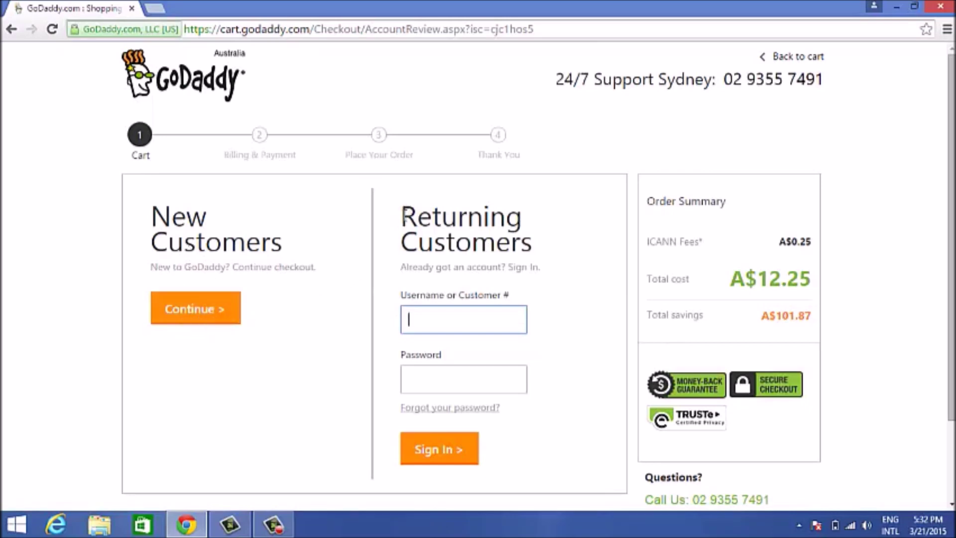
- Look over the returning-customer sign-in section and the A$12.25 order summary total
{"action": "left_click_drag", "start_coordinate": [597, 199], "coordinate": [608, 220]}
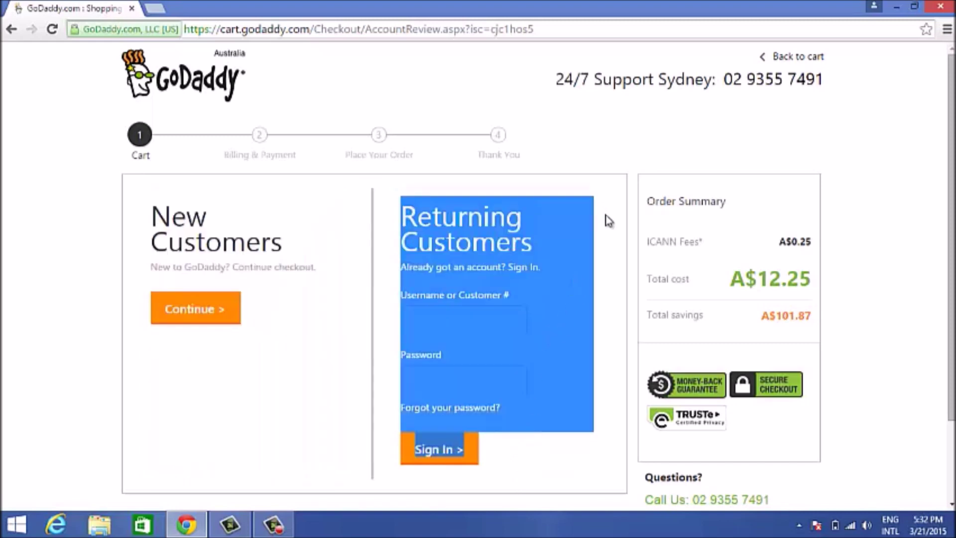
{"action": "left_click", "coordinate": [911, 319]}
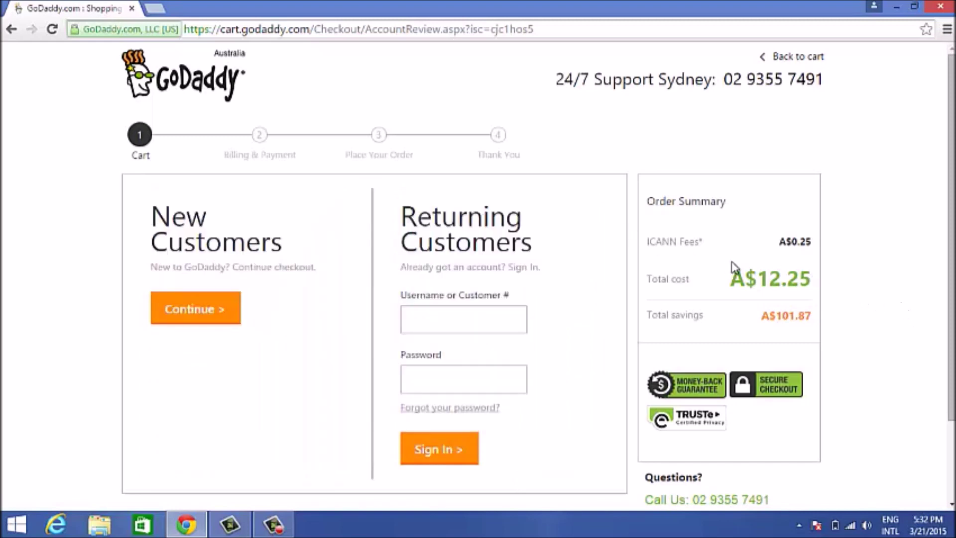
{"action": "left_click_drag", "start_coordinate": [758, 283], "coordinate": [821, 272]}
{"action": "left_click", "coordinate": [888, 255]}
{"action": "scroll", "coordinate": [778, 269], "scroll_direction": "down", "scroll_amount": 2}
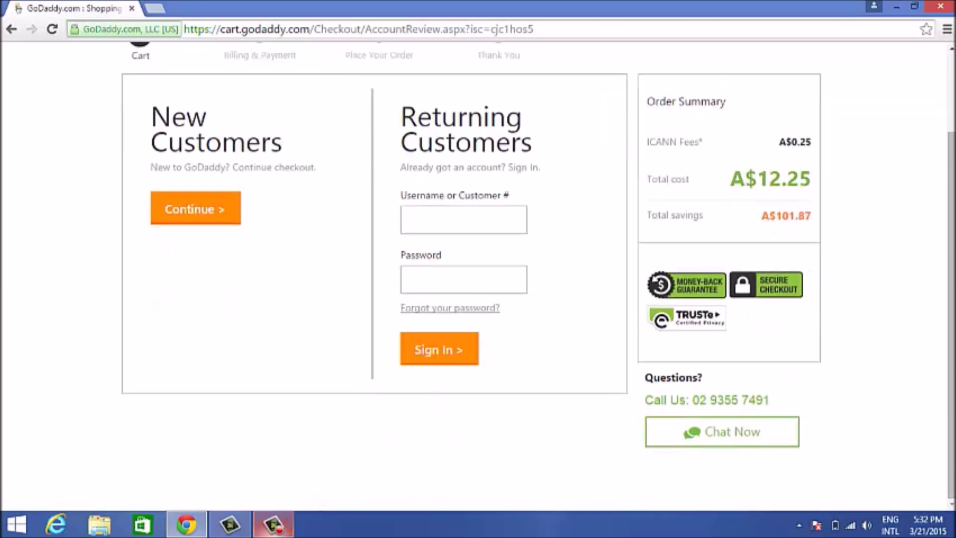
{"action": "mouse_move", "coordinate": [274, 525]}
{"action": "scroll", "coordinate": [900, 181], "scroll_direction": "up", "scroll_amount": 2}
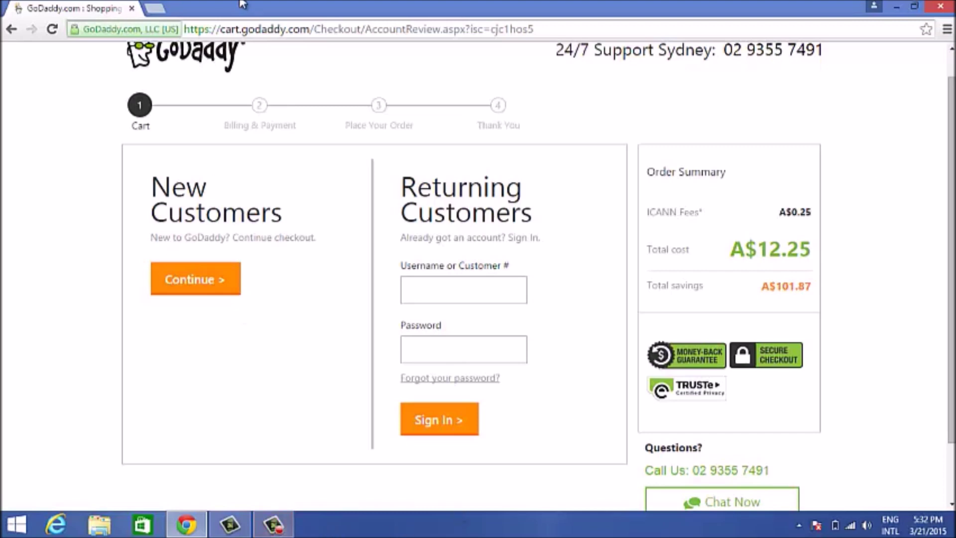
{"action": "scroll", "coordinate": [926, 203], "scroll_direction": "up", "scroll_amount": 2}
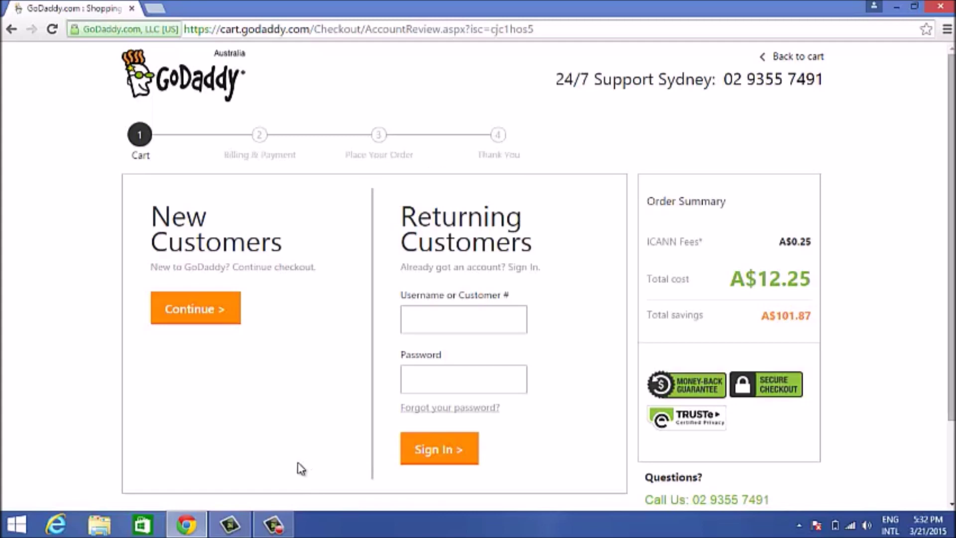
{"action": "left_click", "coordinate": [274, 524]}
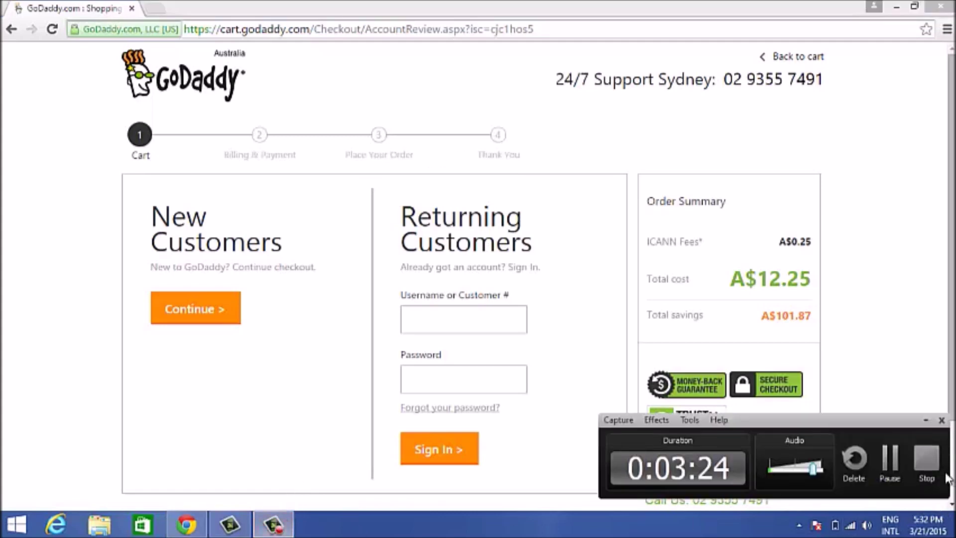